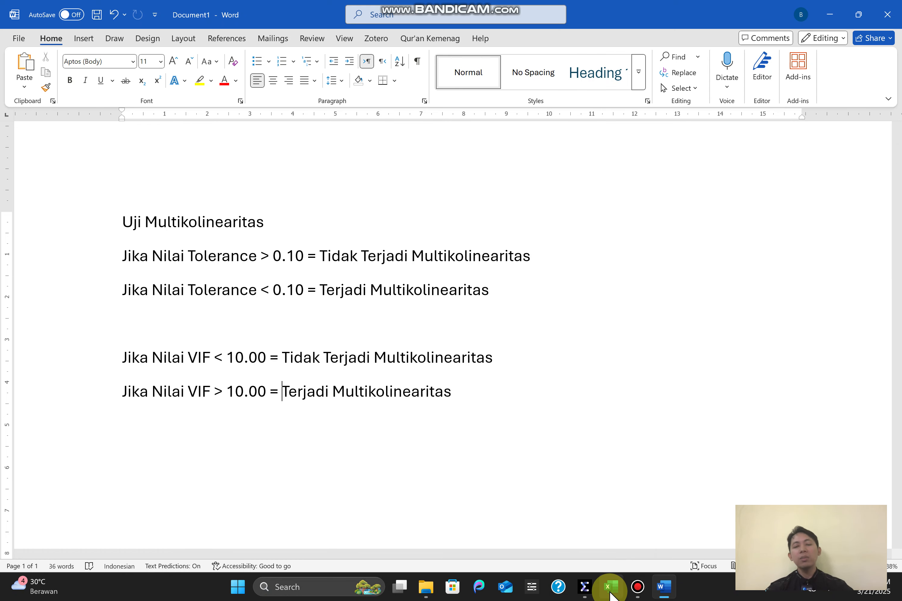
- Switch to the Excel workbook and review the X1, X2 and Y variable headings above the data table
{"action": "left_click", "coordinate": [611, 587]}
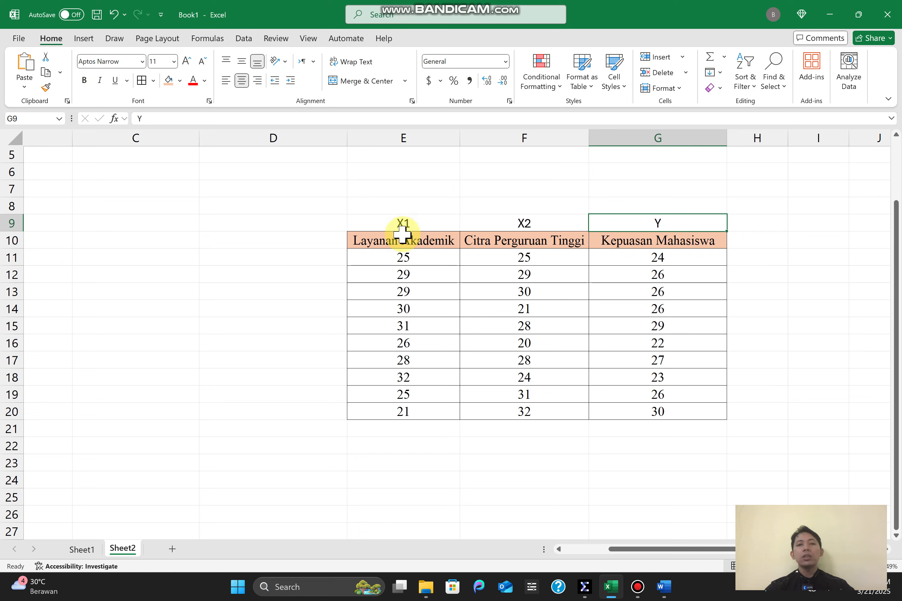
{"action": "left_click_drag", "start_coordinate": [392, 226], "coordinate": [501, 224]}
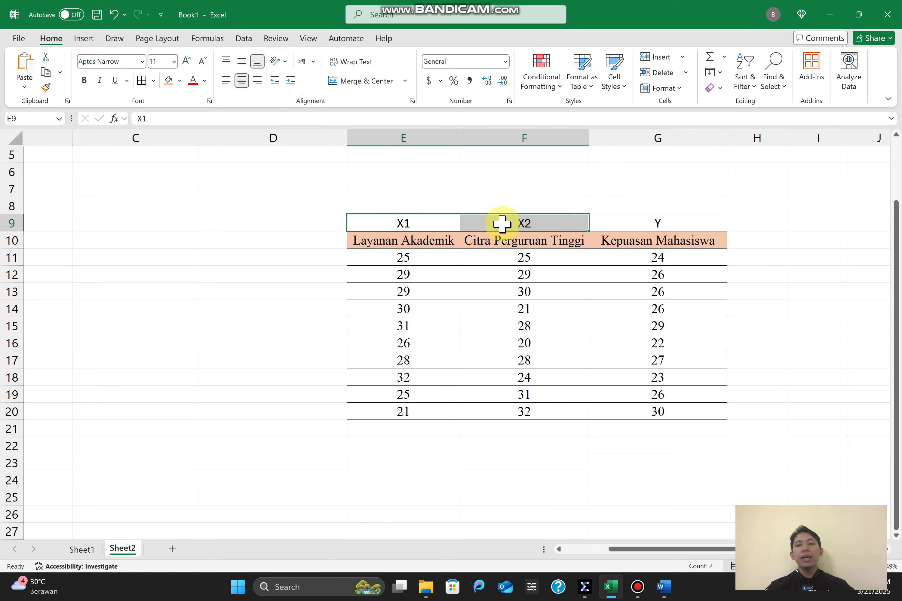
{"action": "left_click", "coordinate": [633, 217]}
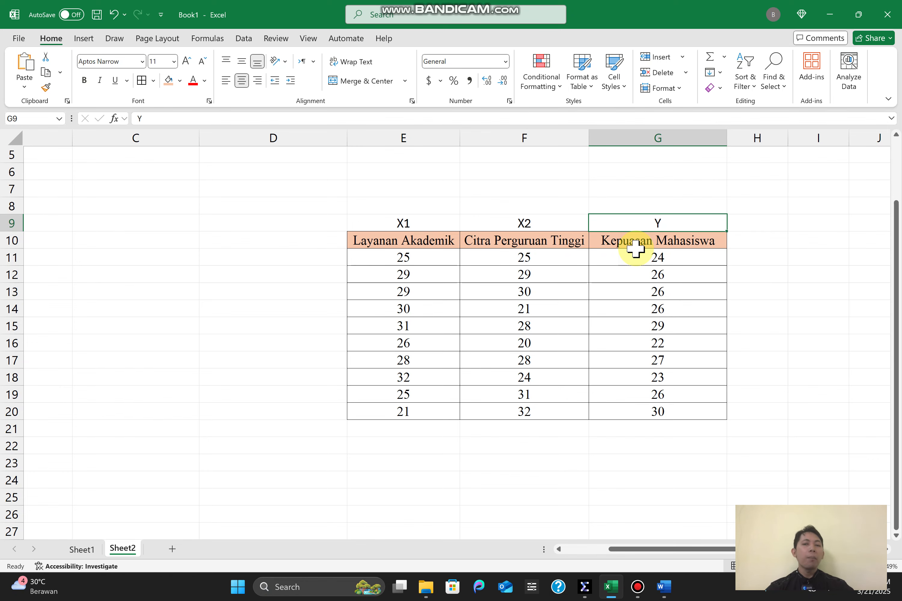
- Switch to SPSS and define three variables named X1, X2 and Y
{"action": "left_click", "coordinate": [586, 594]}
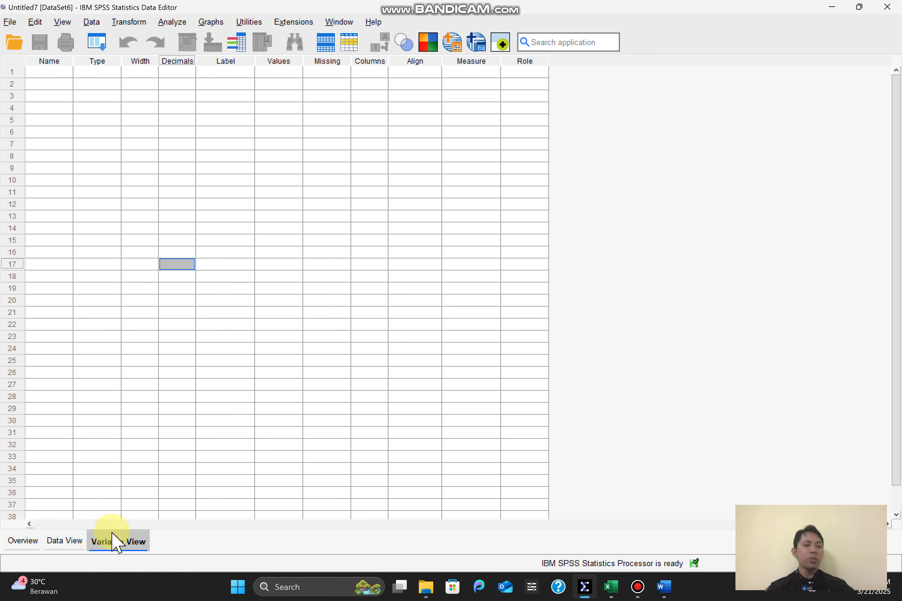
{"action": "left_click", "coordinate": [50, 73]}
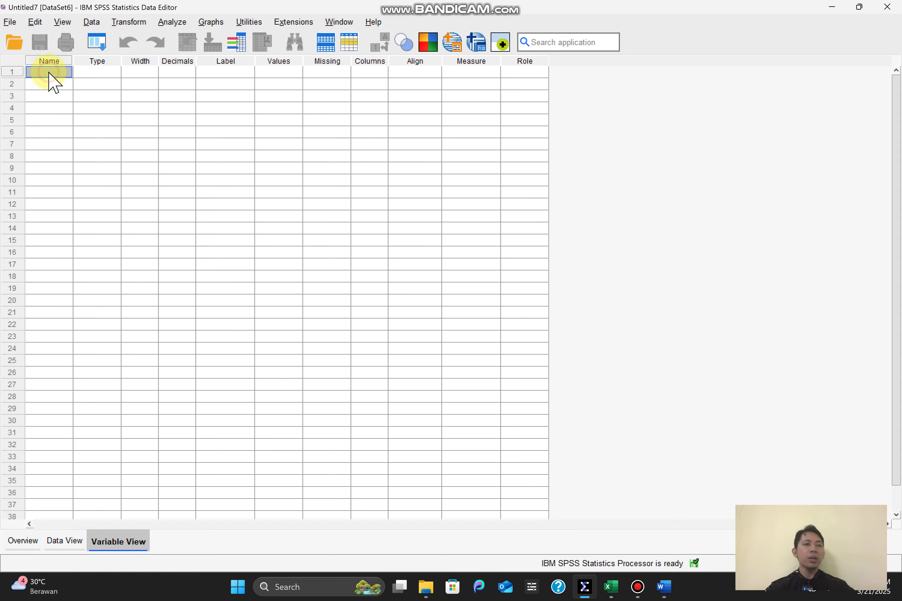
{"action": "double_click", "coordinate": [51, 73]}
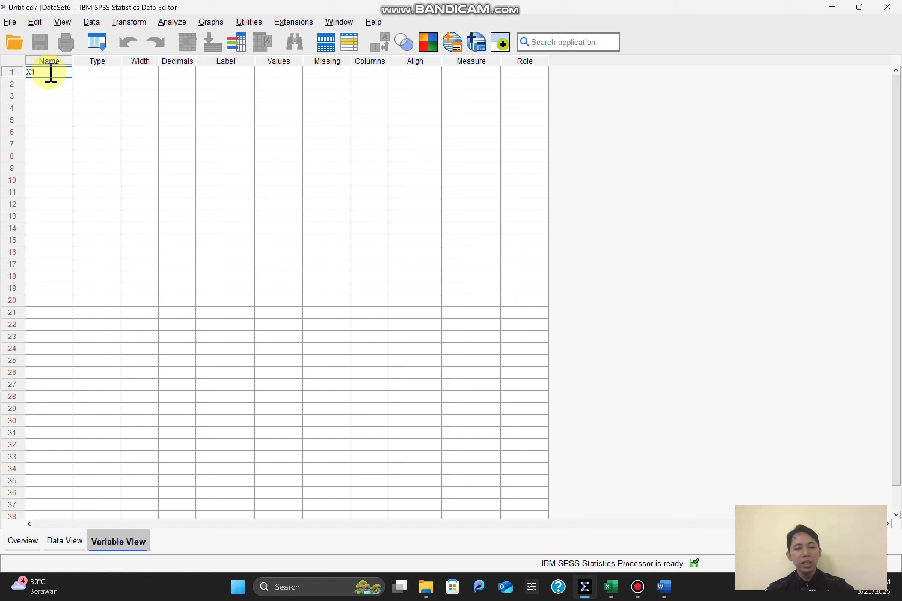
{"action": "left_click", "coordinate": [53, 82]}
{"action": "type", "text": "X2"}
{"action": "key", "text": "Return"}
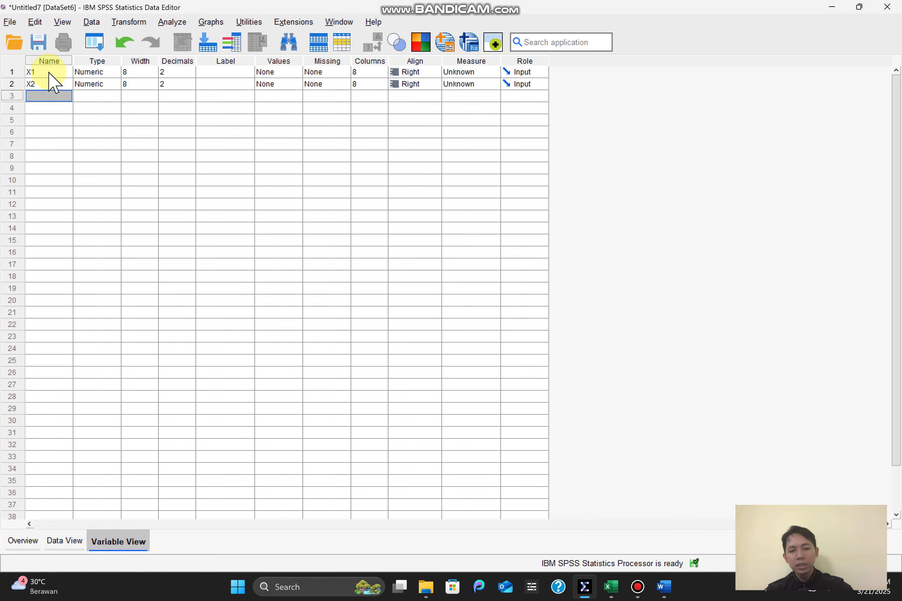
{"action": "type", "text": "Y"}
- Label variable X1 as "Layanan Akademik", X2 as "Citra" and Y as "Kepuasan Mahasiswa"
{"action": "key", "text": "Tab"}
{"action": "key", "text": "Tab"}
{"action": "key", "text": "Tab"}
{"action": "key", "text": "Tab"}
{"action": "key", "text": "Up"}
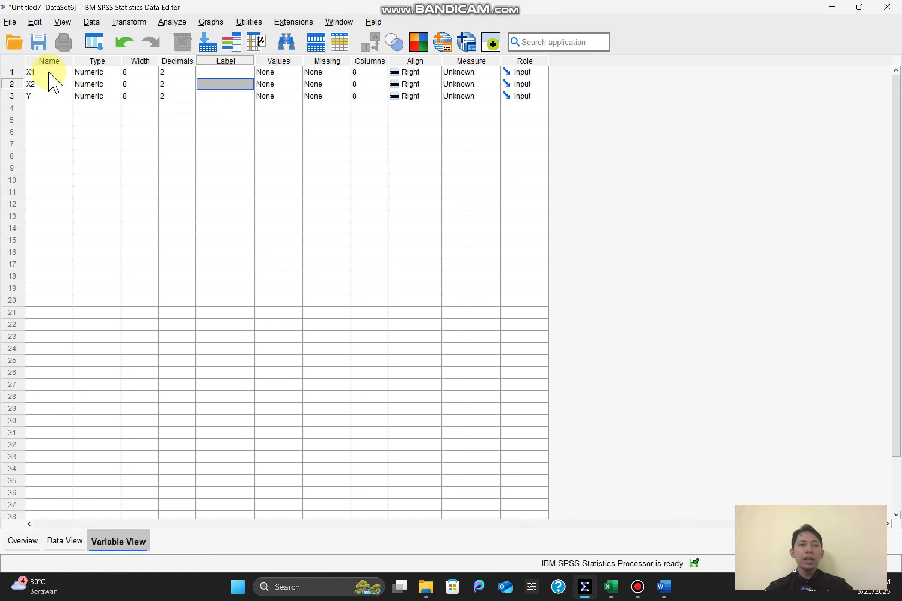
{"action": "key", "text": "Up"}
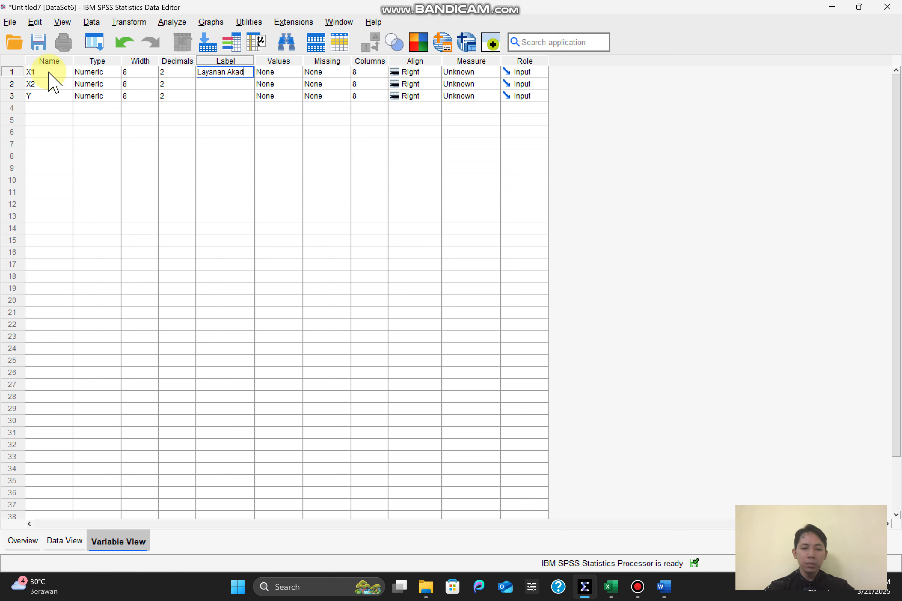
{"action": "type", "text": "Layanan Akademik"}
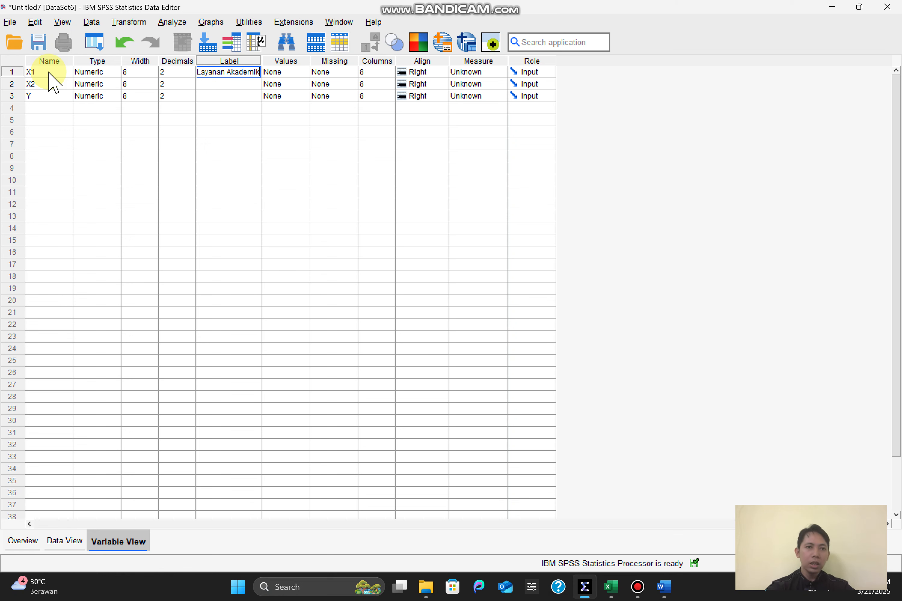
{"action": "key", "text": "Return"}
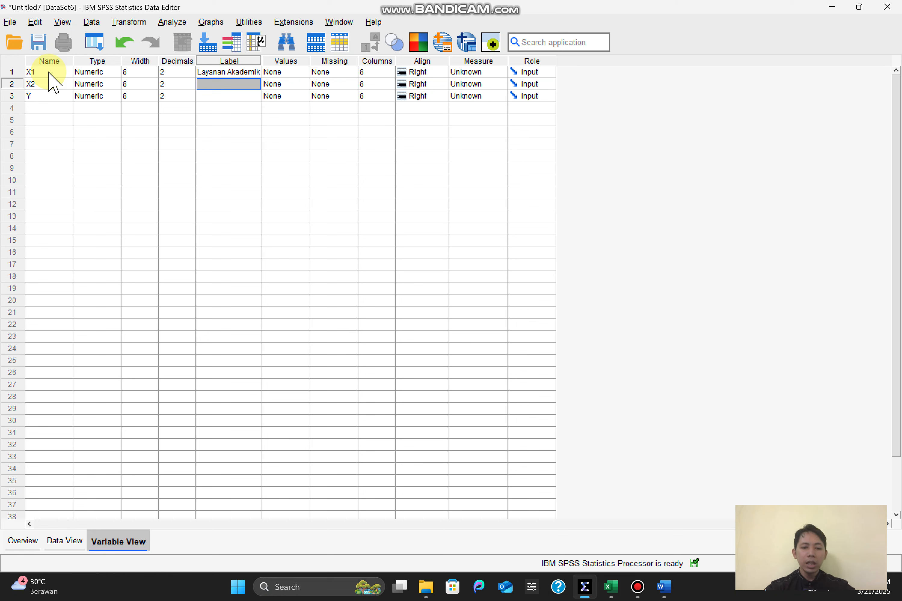
{"action": "type", "text": "Citra"}
{"action": "key", "text": "Return"}
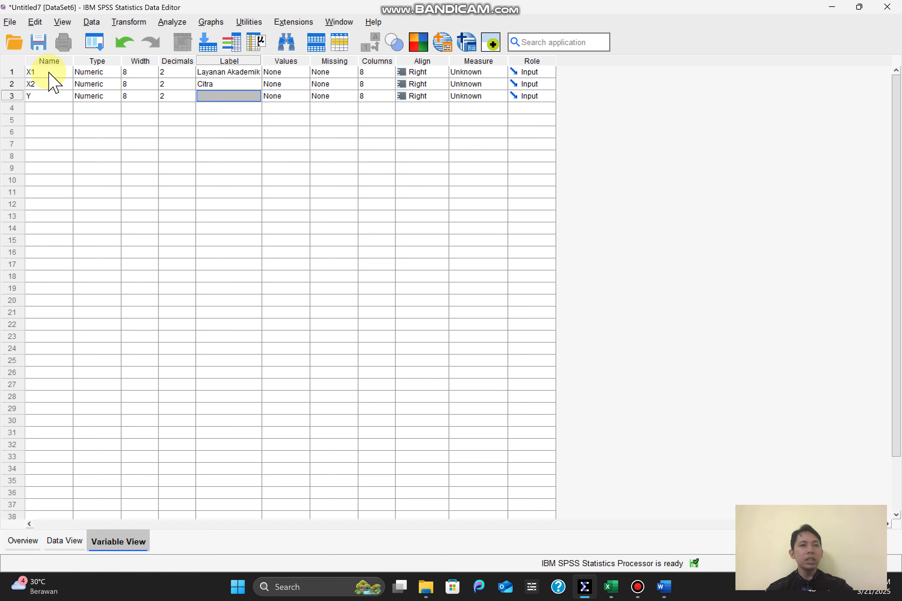
{"action": "type", "text": "Kepu"}
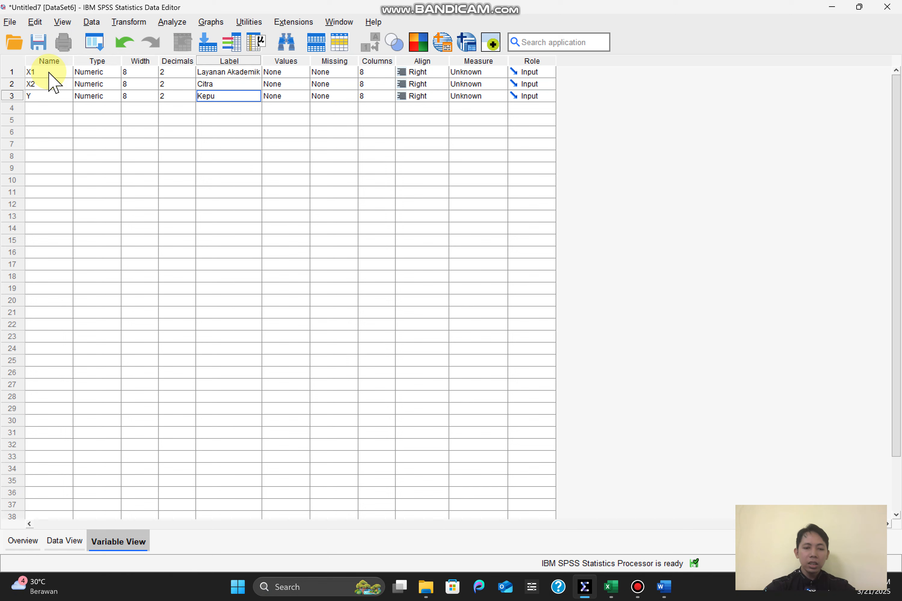
{"action": "type", "text": "asan Maha"}
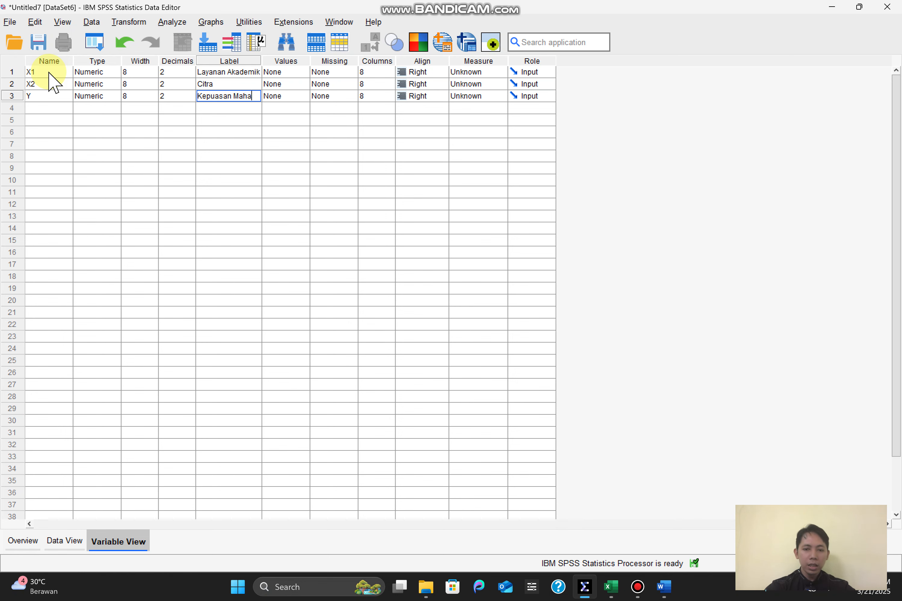
{"action": "type", "text": "siswa"}
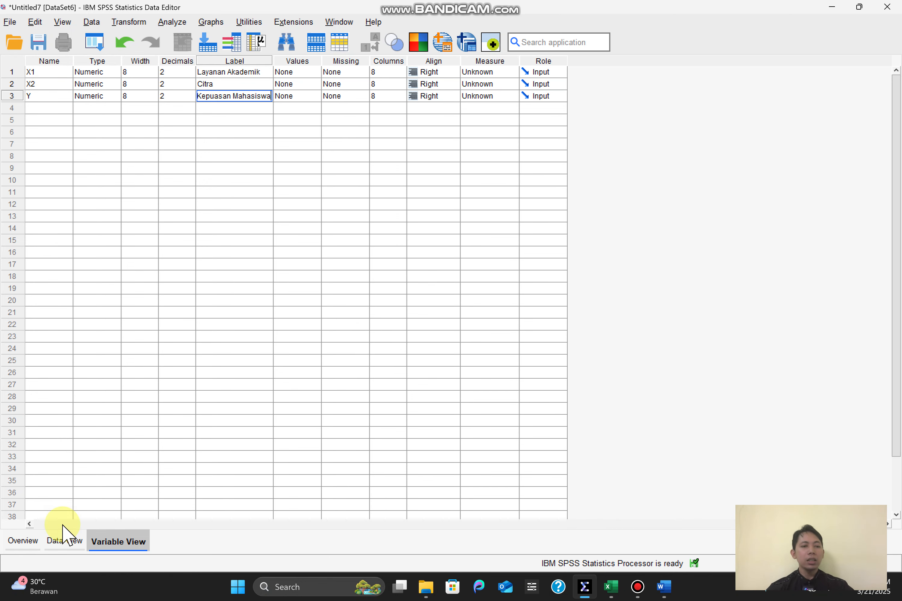
- Copy the Layanan Akademik values in E11:E20 from Excel into the X1 column of the SPSS data, starting at case 1
{"action": "left_click", "coordinate": [70, 547]}
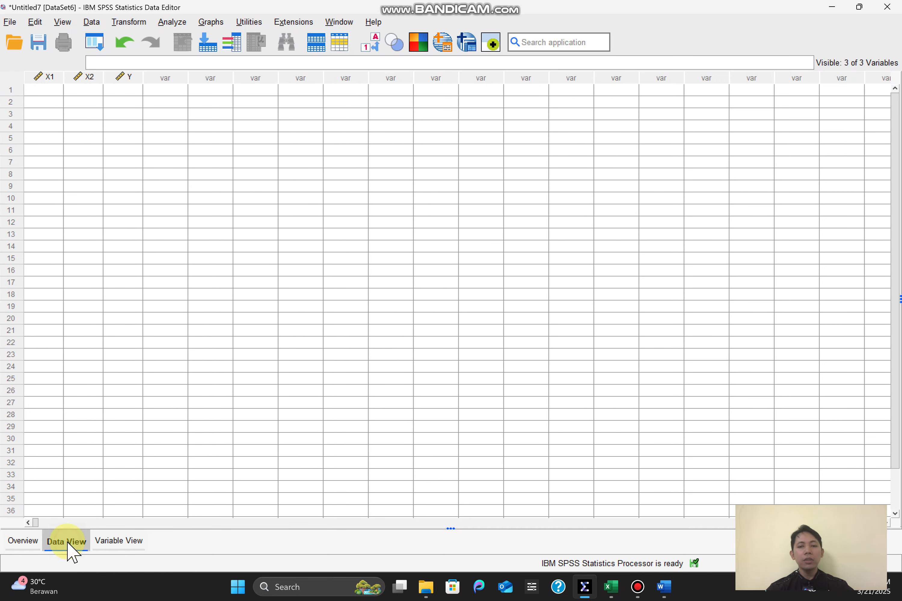
{"action": "left_click", "coordinate": [611, 588]}
{"action": "left_click_drag", "start_coordinate": [427, 255], "coordinate": [415, 412]}
{"action": "key", "text": "ctrl+c"}
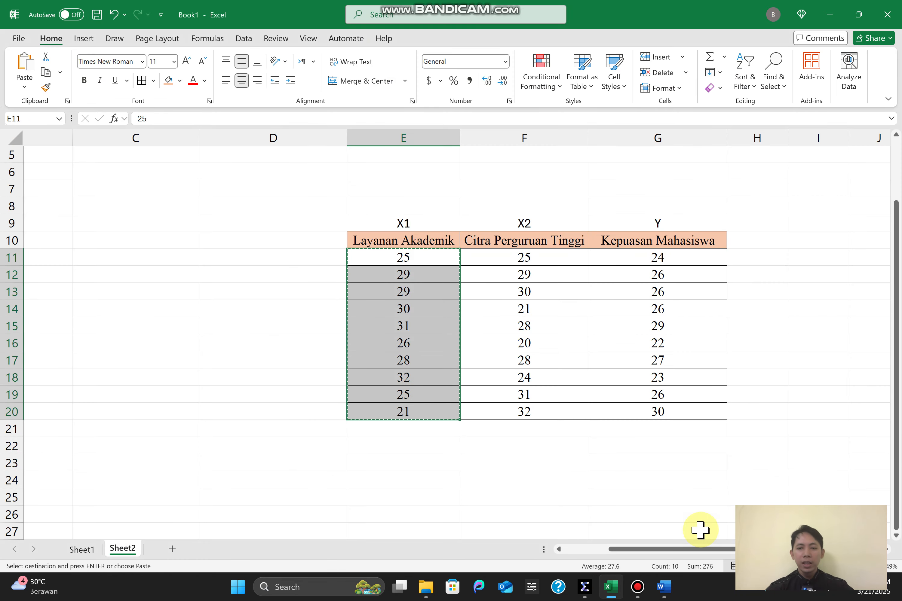
{"action": "left_click", "coordinate": [584, 586]}
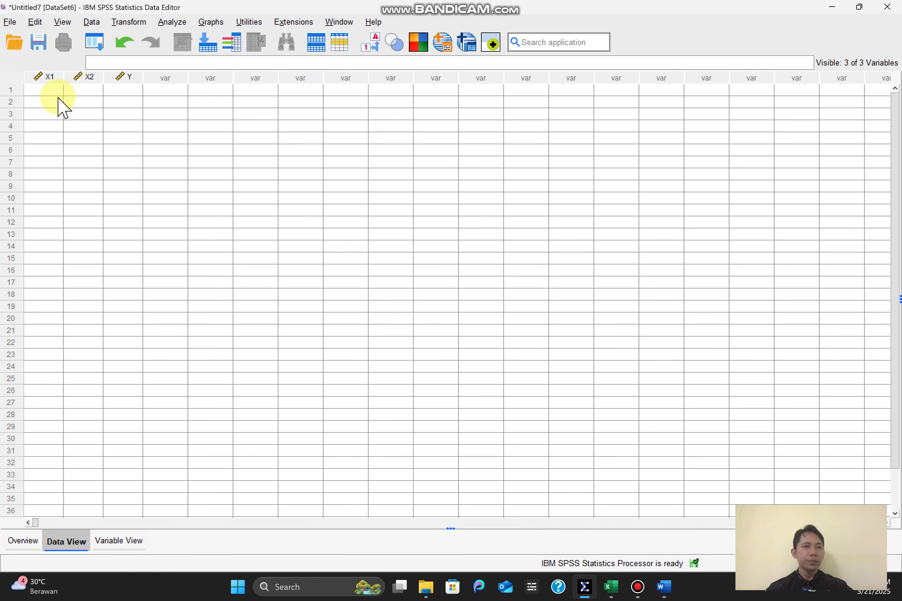
{"action": "left_click", "coordinate": [46, 91]}
{"action": "key", "text": "ctrl+v"}
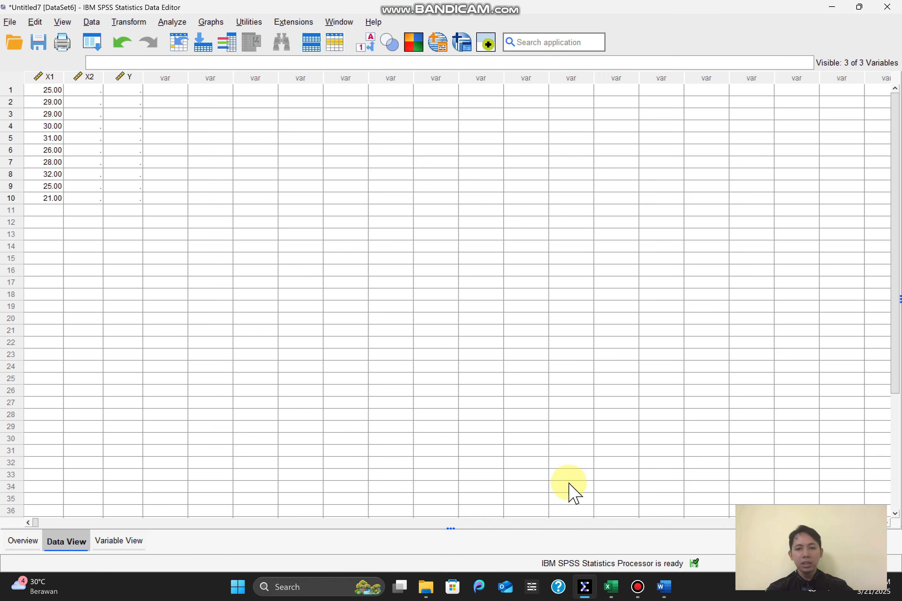
- Copy the Citra Perguruan Tinggi values in F11:F20 from Excel into the X2 column in SPSS, starting at case 1
{"action": "left_click", "coordinate": [611, 587]}
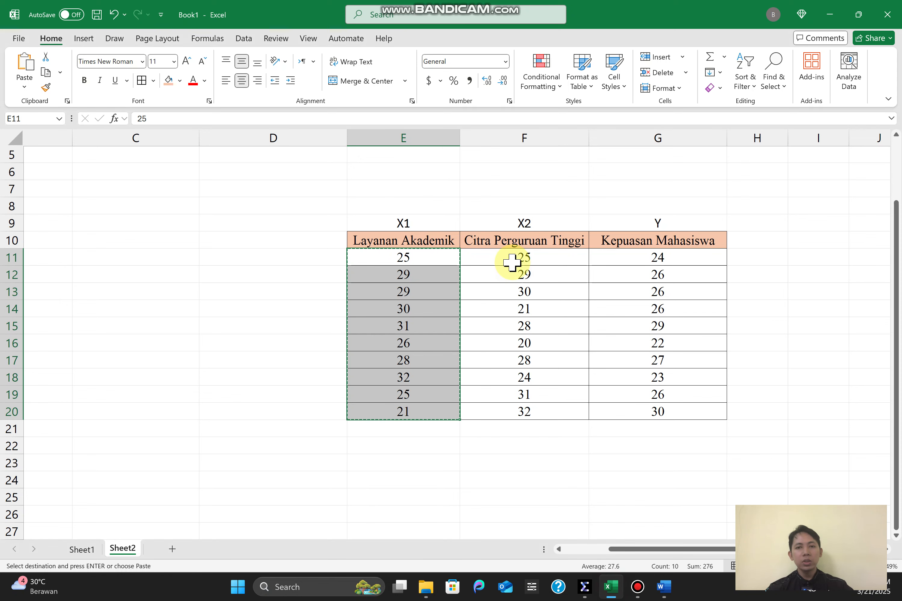
{"action": "left_click_drag", "start_coordinate": [511, 263], "coordinate": [539, 410]}
{"action": "key", "text": "ctrl+c"}
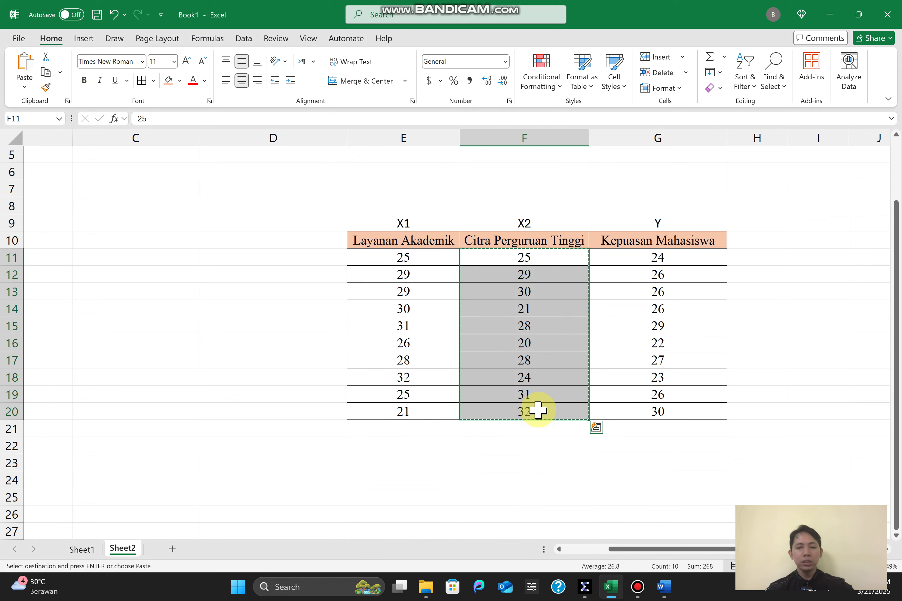
{"action": "left_click", "coordinate": [584, 587]}
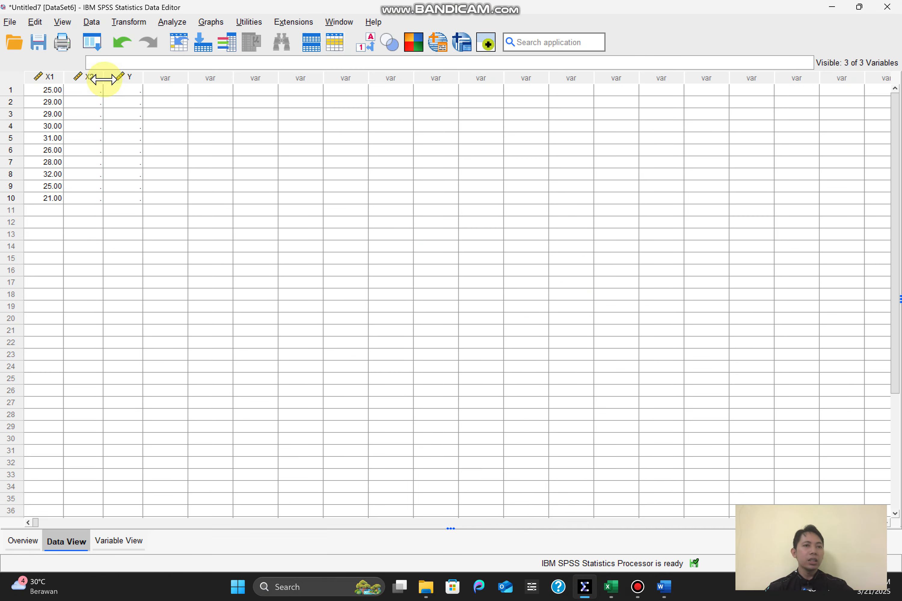
{"action": "left_click", "coordinate": [91, 91]}
{"action": "key", "text": "ctrl+v"}
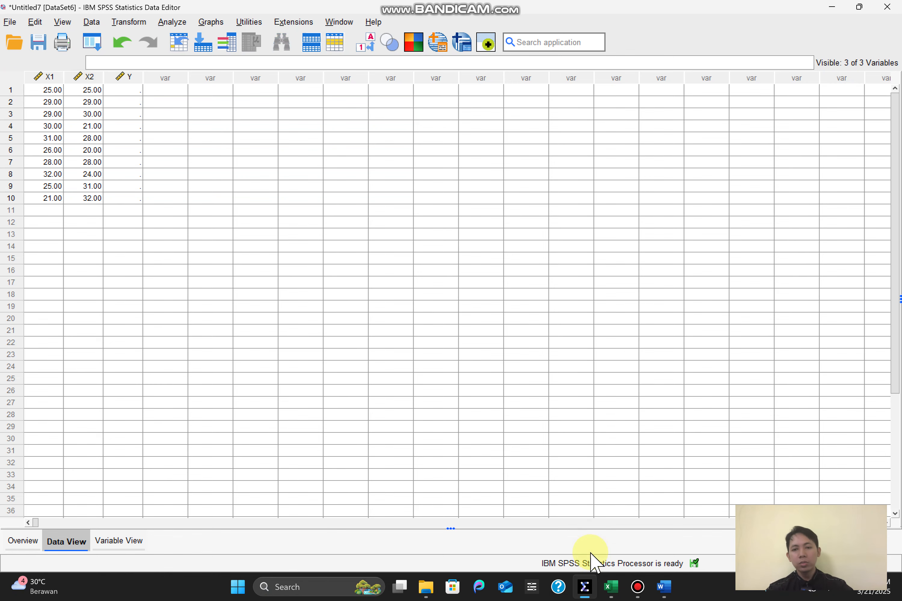
- Copy the Kepuasan Mahasiswa values in G11:G20 from Excel into the Y column in SPSS, starting at case 1
{"action": "left_click", "coordinate": [610, 588]}
{"action": "left_click_drag", "start_coordinate": [667, 255], "coordinate": [670, 408]}
{"action": "key", "text": "ctrl+c"}
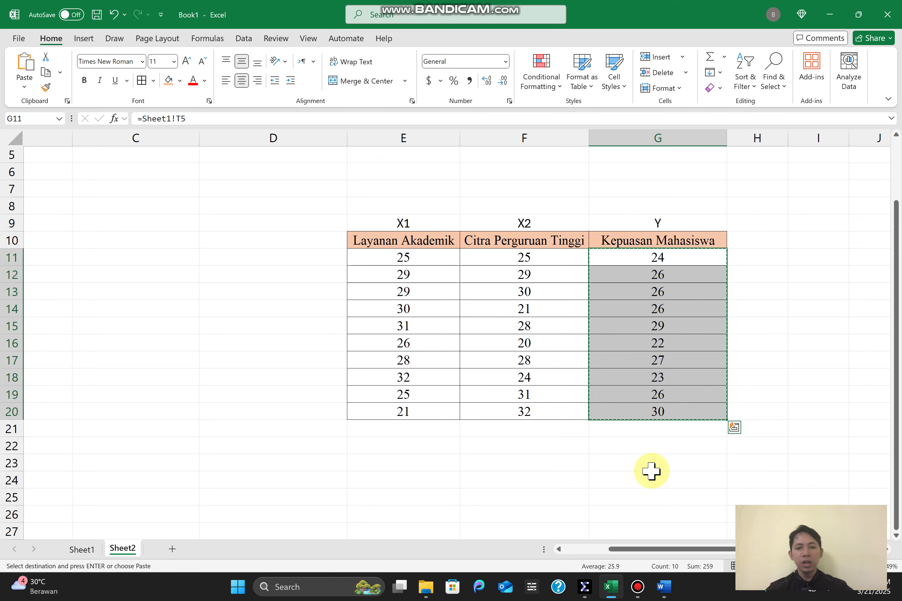
{"action": "left_click", "coordinate": [584, 588]}
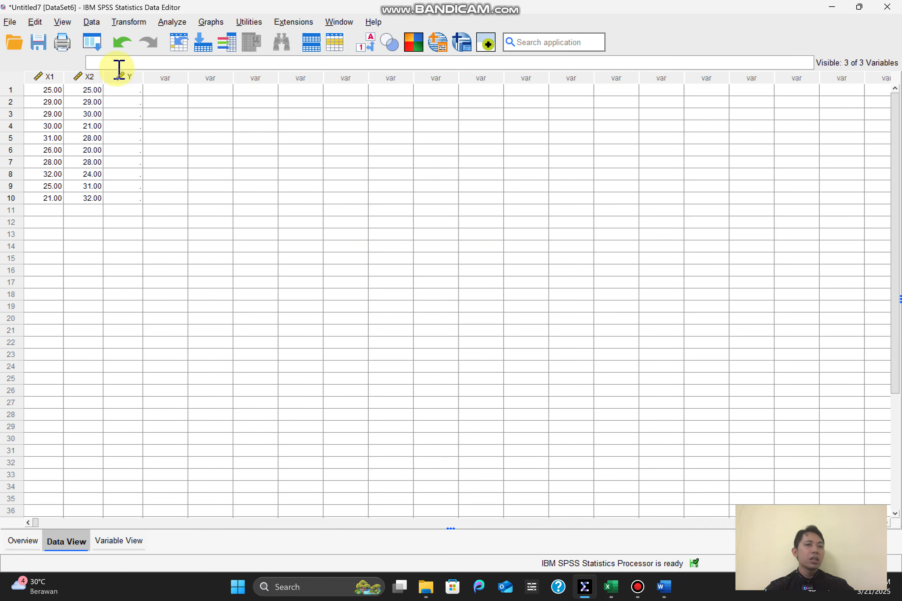
{"action": "left_click", "coordinate": [119, 90]}
{"action": "key", "text": "ctrl+v"}
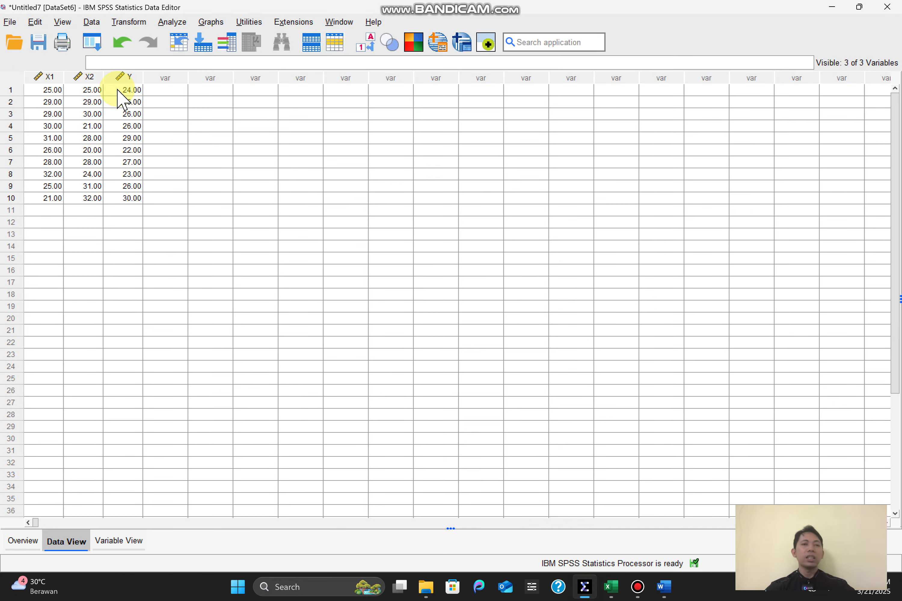
- Set up a linear regression with Layanan Akademik [X1] and Citra [X2] as independents and Kepuasan Mahasiswa [Y] as dependent
{"action": "left_click", "coordinate": [172, 23]}
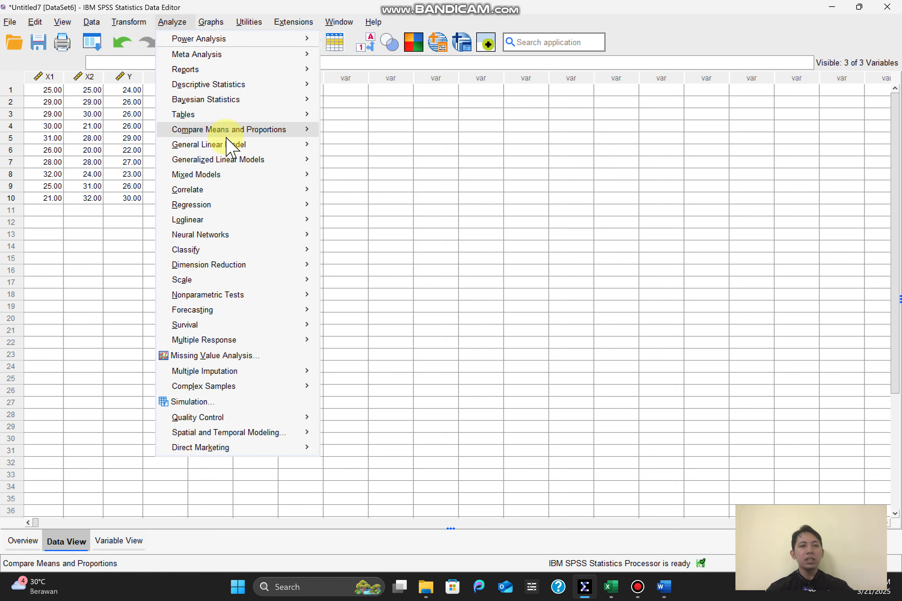
{"action": "mouse_move", "coordinate": [258, 207]}
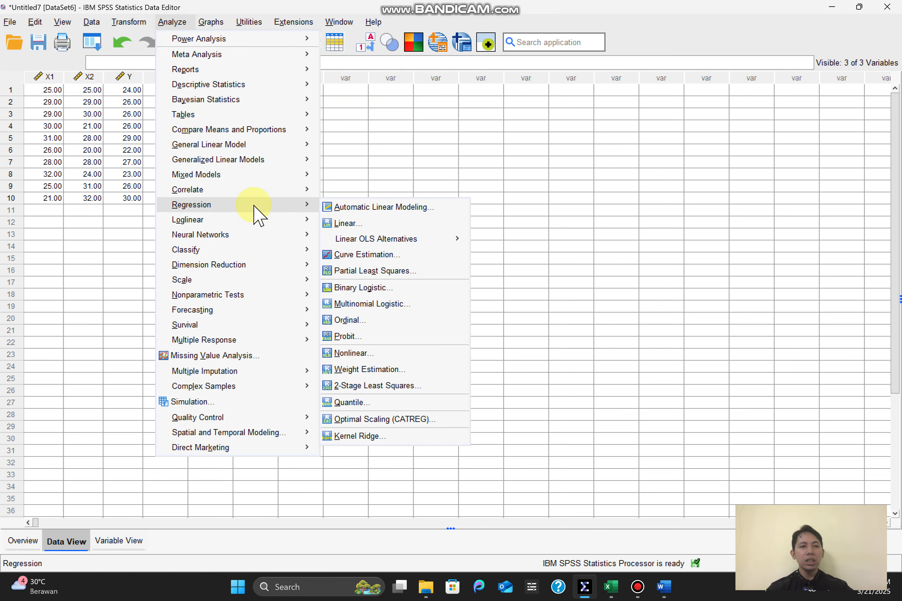
{"action": "left_click", "coordinate": [343, 223]}
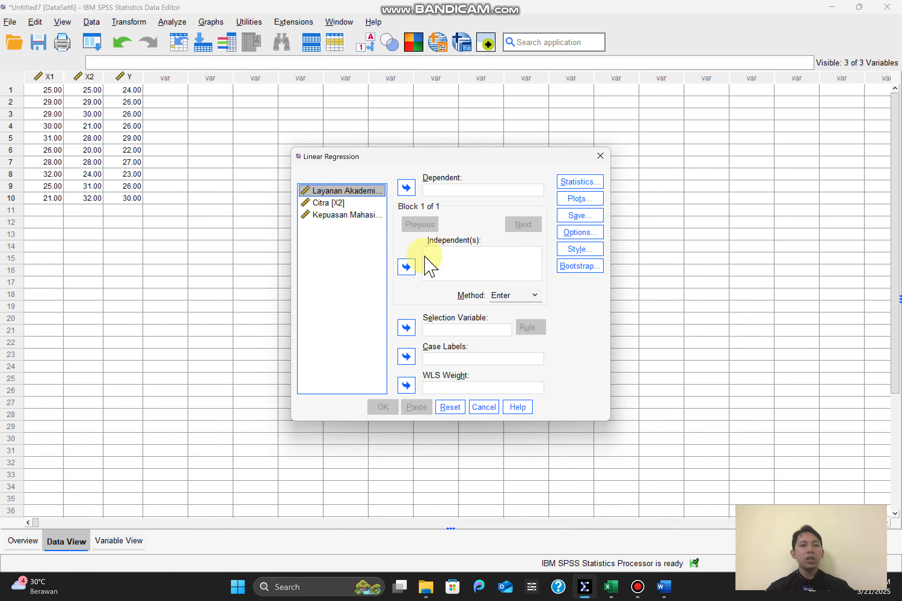
{"action": "left_click", "coordinate": [407, 273]}
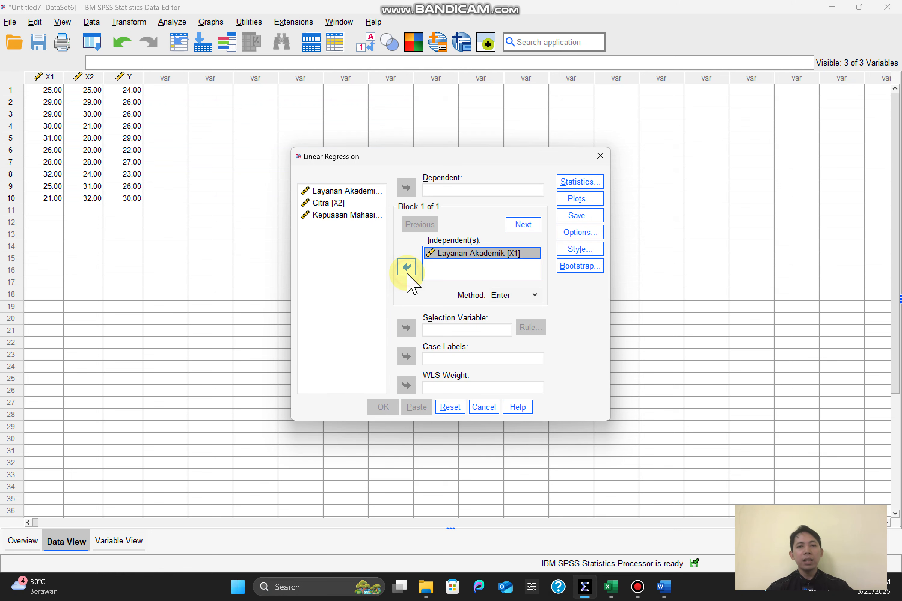
{"action": "left_click", "coordinate": [328, 202]}
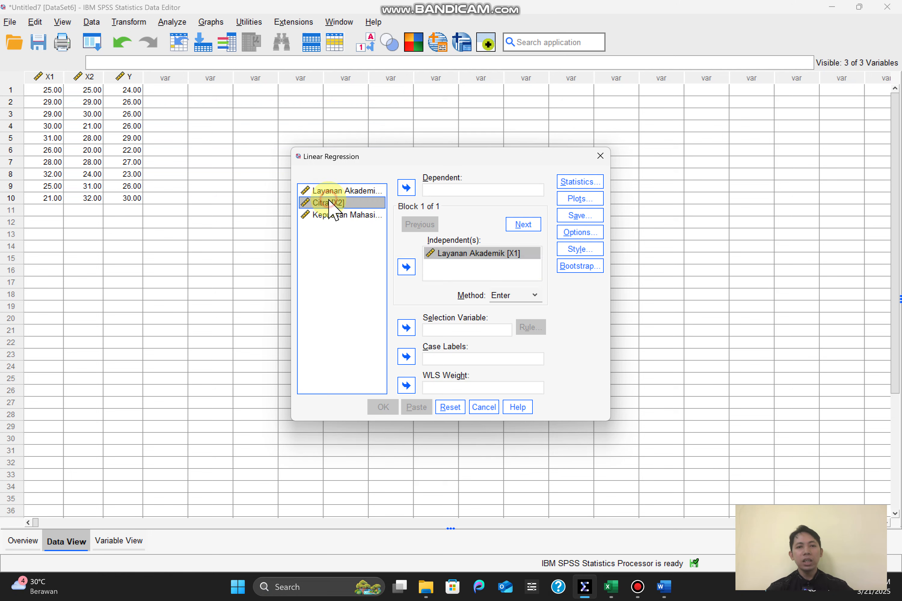
{"action": "left_click", "coordinate": [406, 268]}
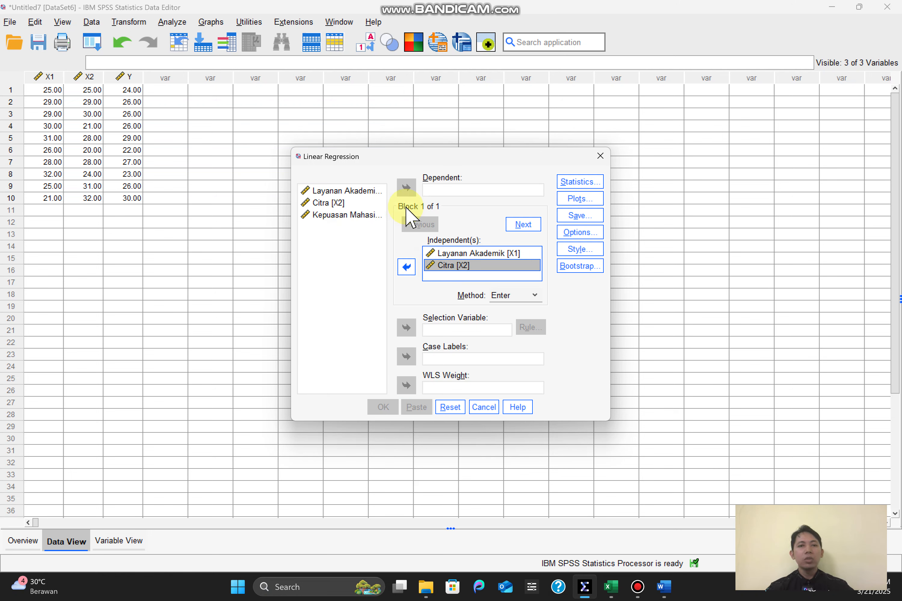
{"action": "left_click", "coordinate": [364, 214]}
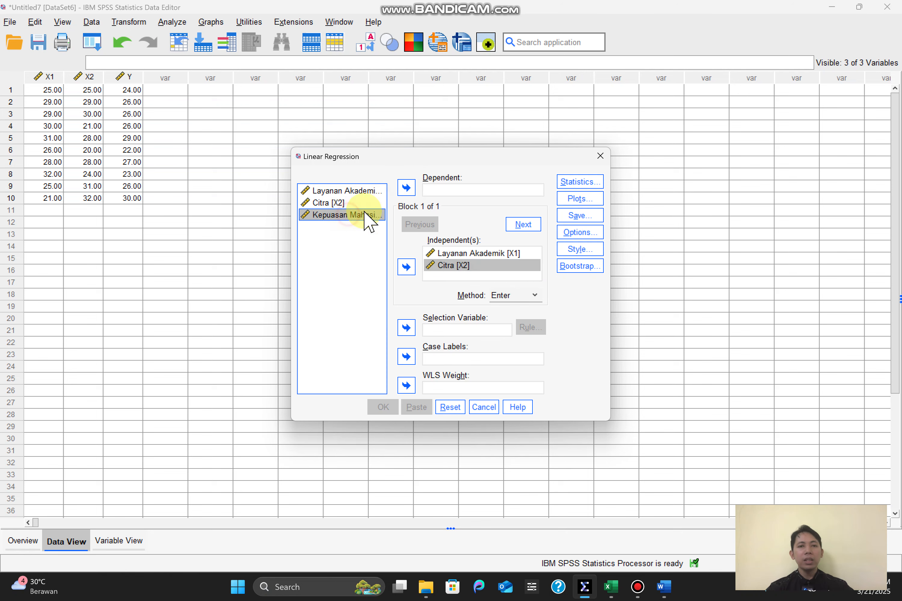
{"action": "left_click", "coordinate": [406, 188]}
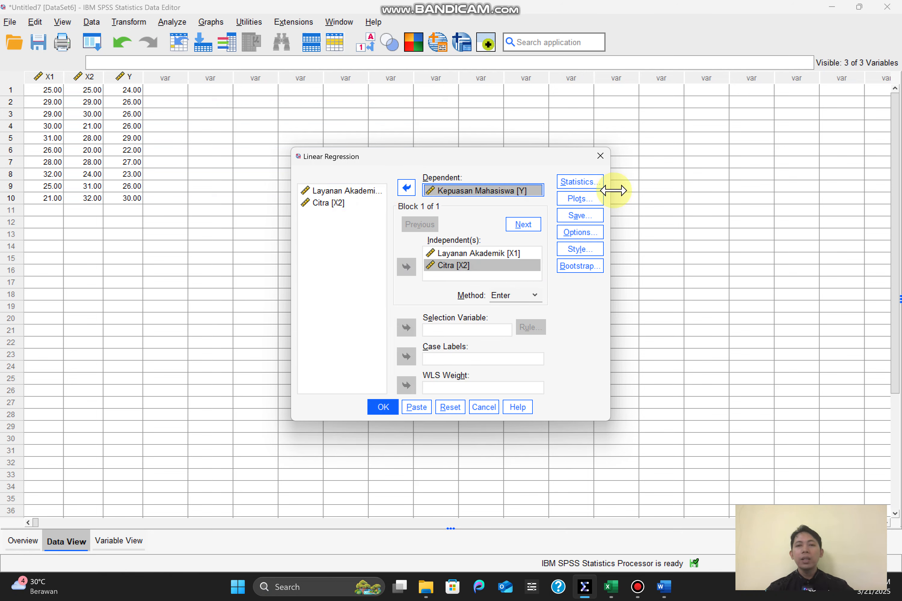
- Add collinearity diagnostics and the covariance matrix to the regression statistics and run the linear regression
{"action": "left_click", "coordinate": [596, 184]}
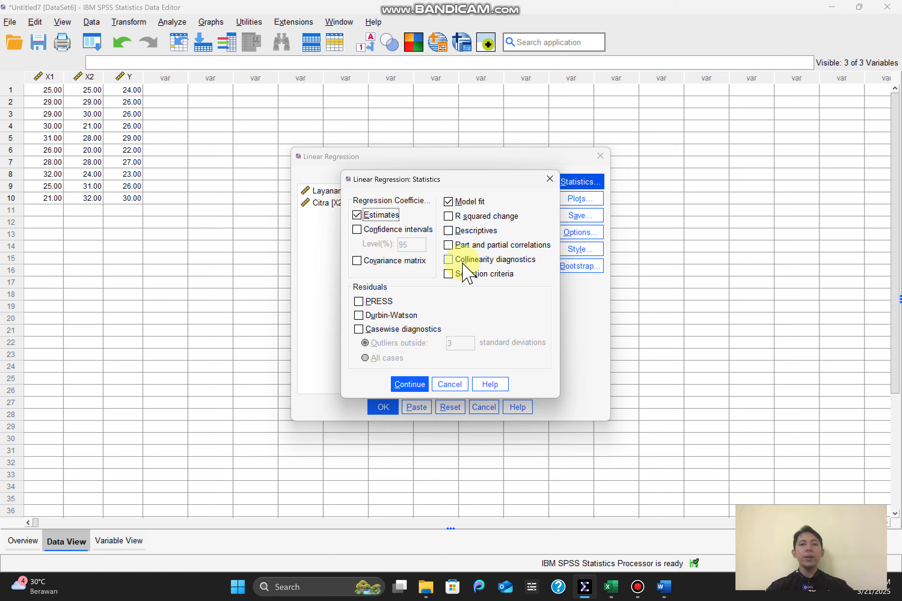
{"action": "left_click", "coordinate": [449, 260]}
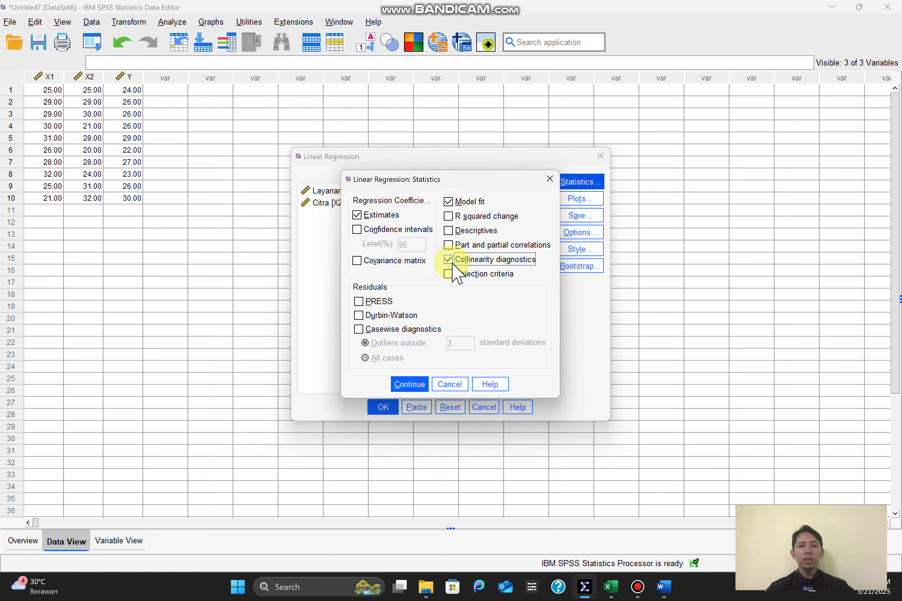
{"action": "left_click", "coordinate": [387, 263]}
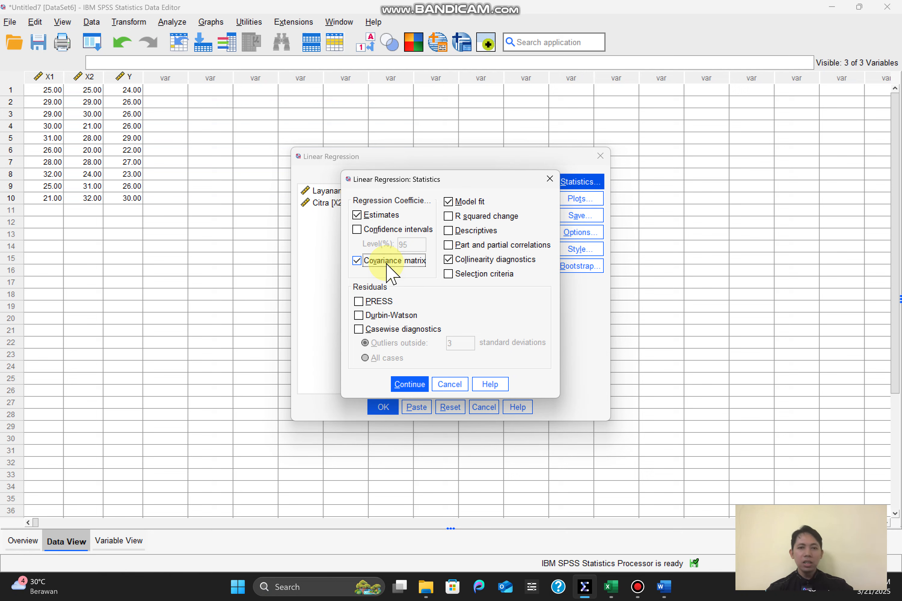
{"action": "left_click", "coordinate": [416, 385]}
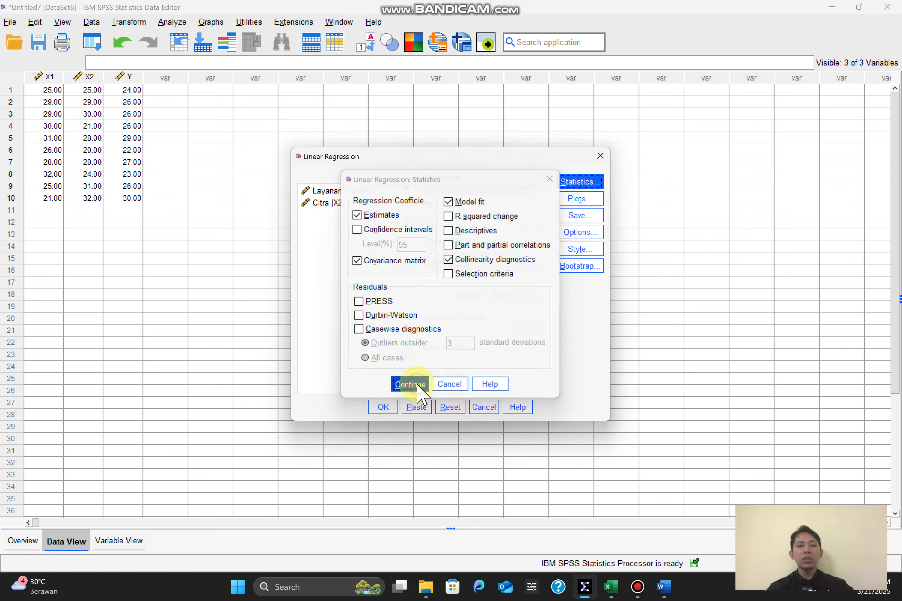
{"action": "left_click", "coordinate": [383, 408]}
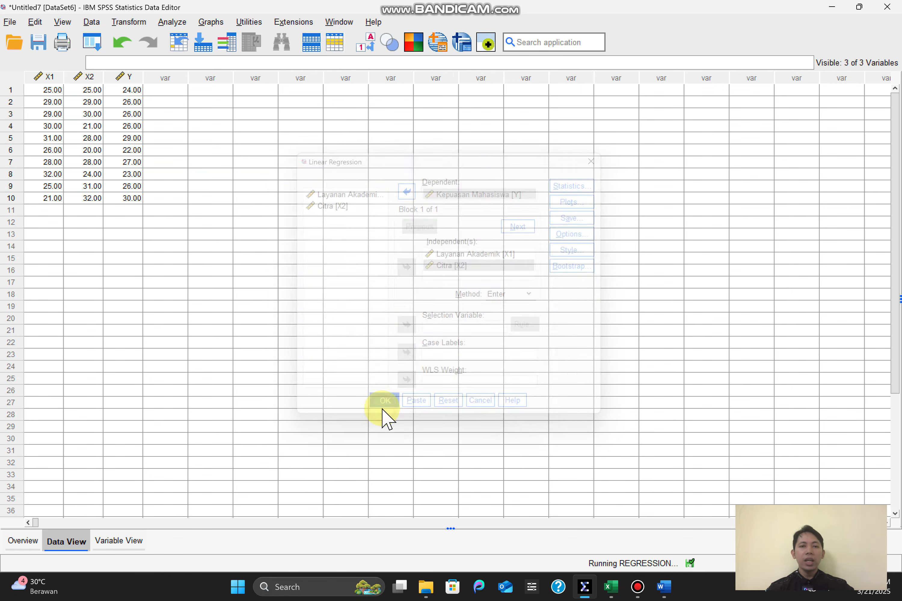
- Examine the Collinearity Statistics in the Coefficients table of the SPSS output against the multicollinearity criteria in the Word document
{"action": "left_click", "coordinate": [454, 432]}
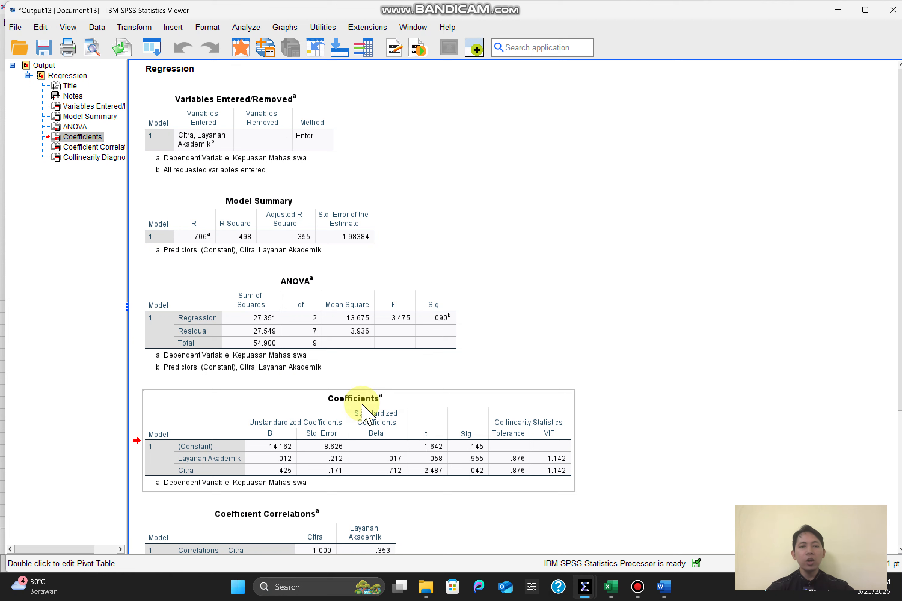
{"action": "left_click_drag", "start_coordinate": [900, 325], "coordinate": [900, 485]}
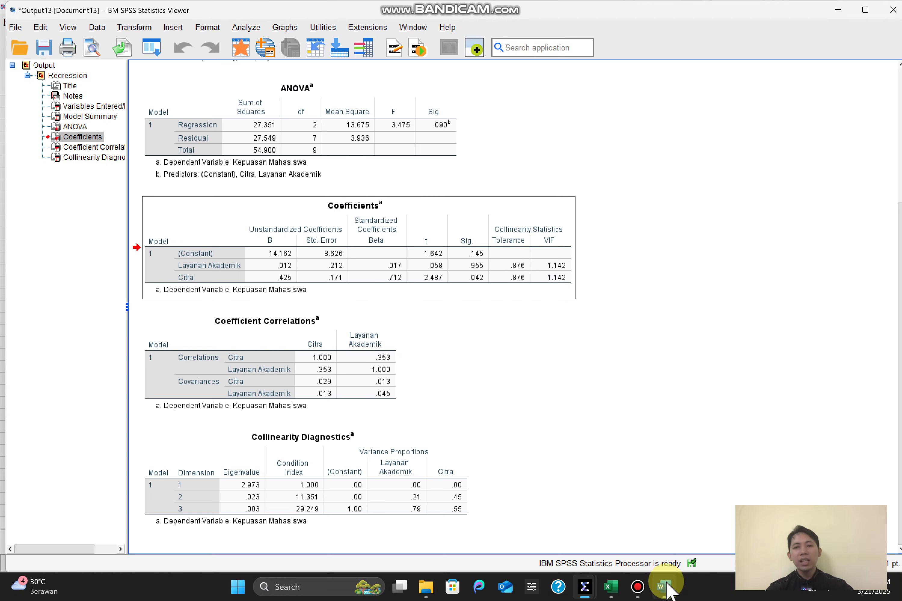
{"action": "mouse_move", "coordinate": [666, 587]}
{"action": "left_click", "coordinate": [665, 532]}
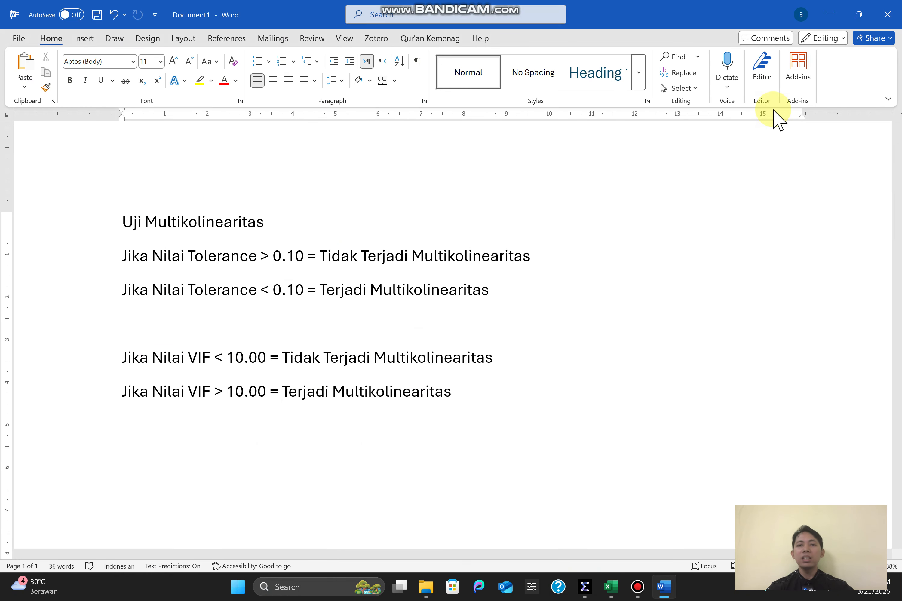
{"action": "left_click", "coordinate": [829, 15]}
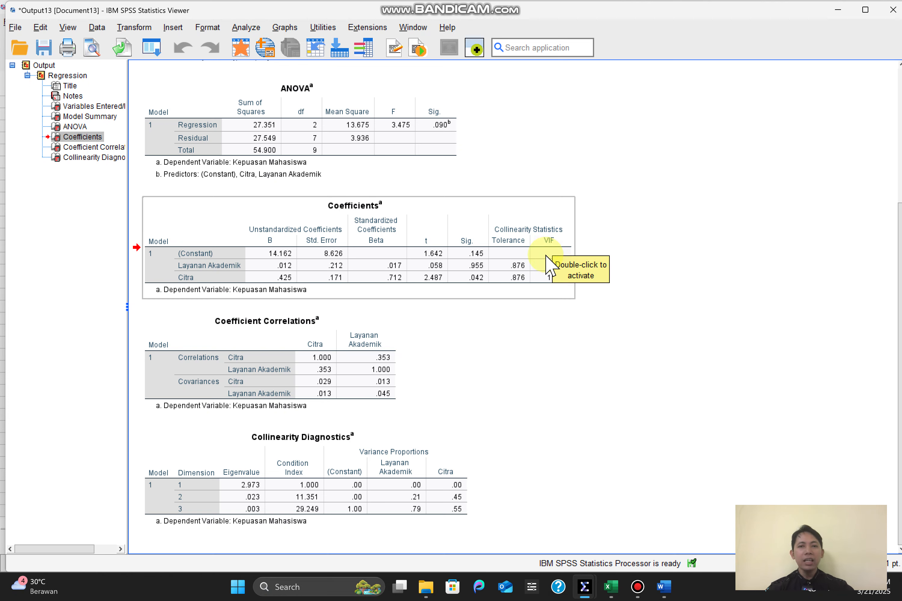
{"action": "left_click", "coordinate": [537, 268]}
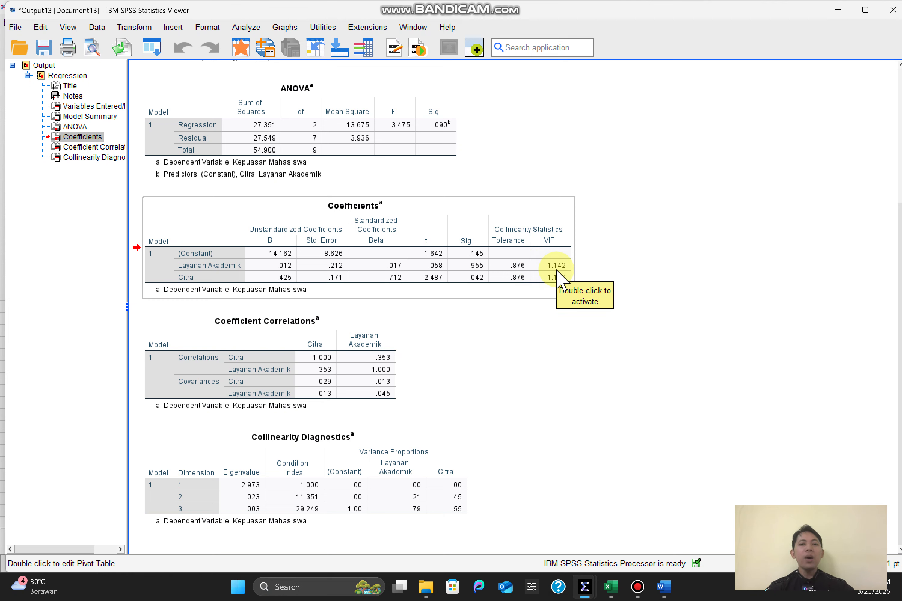
- Review the VIF 10.00 threshold in the Word document and compare it with the VIF column of the SPSS Coefficients table
{"action": "left_click", "coordinate": [664, 586]}
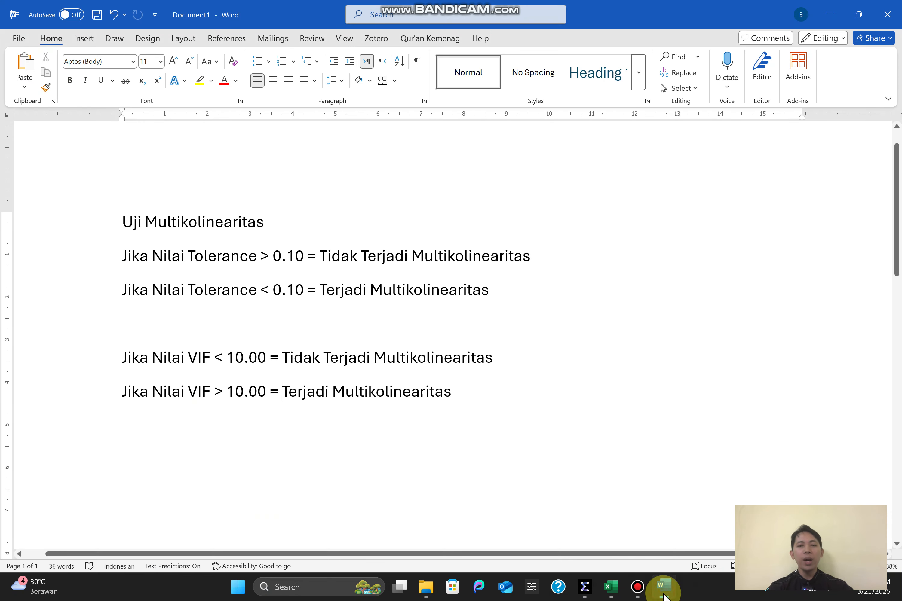
{"action": "left_click_drag", "start_coordinate": [229, 365], "coordinate": [264, 365]}
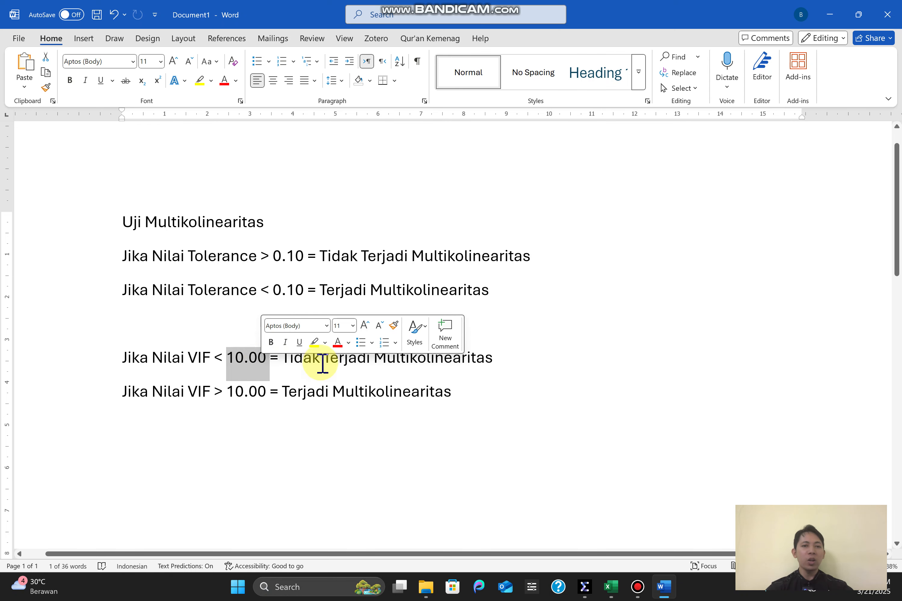
{"action": "left_click", "coordinate": [324, 363]}
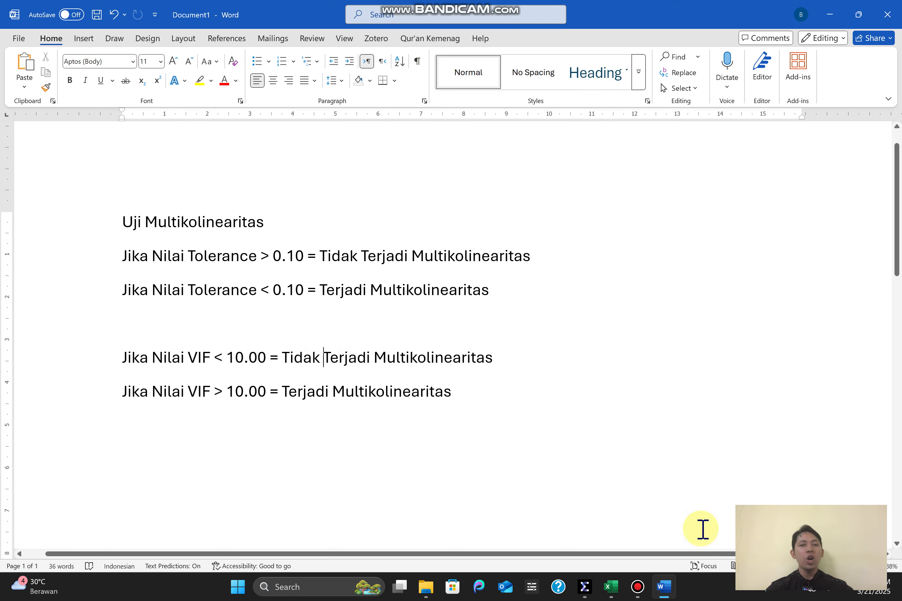
{"action": "left_click", "coordinate": [584, 587]}
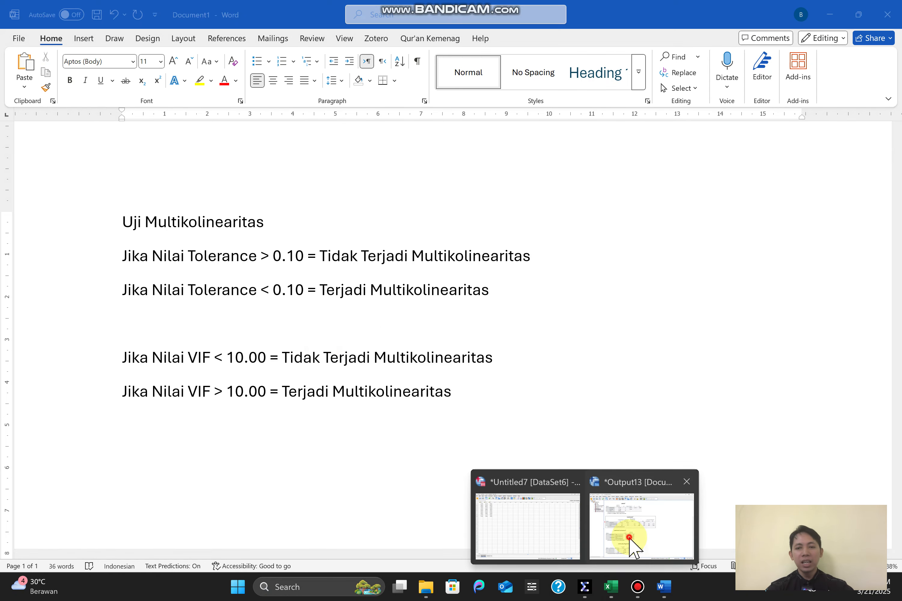
{"action": "left_click", "coordinate": [630, 540]}
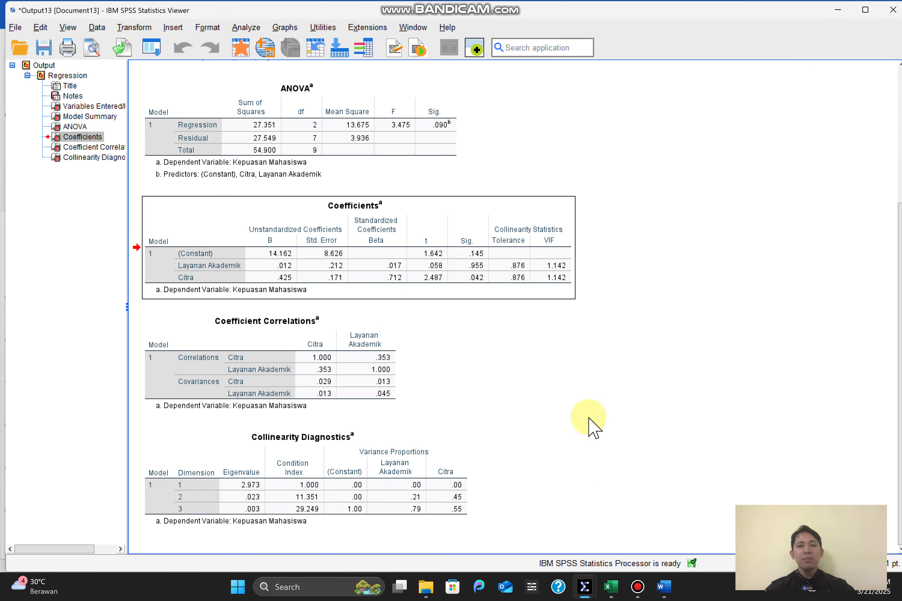
{"action": "left_click", "coordinate": [543, 248]}
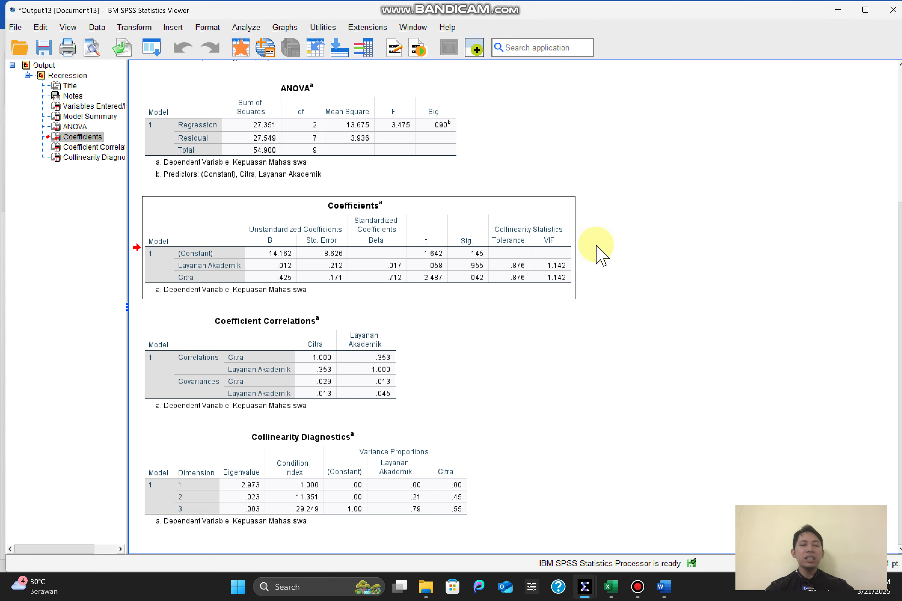